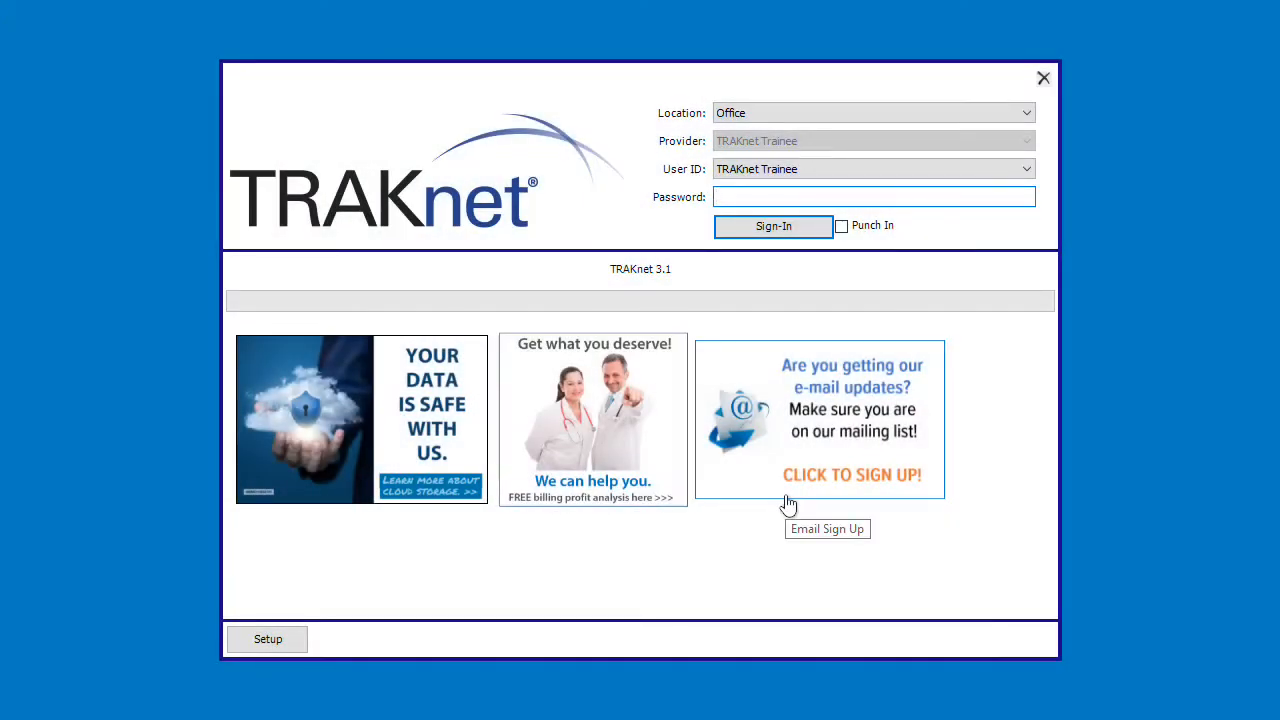
Enter the trainee password and submit to sign in to TRAKnet.
{"action": "left_click", "coordinate": [754, 200]}
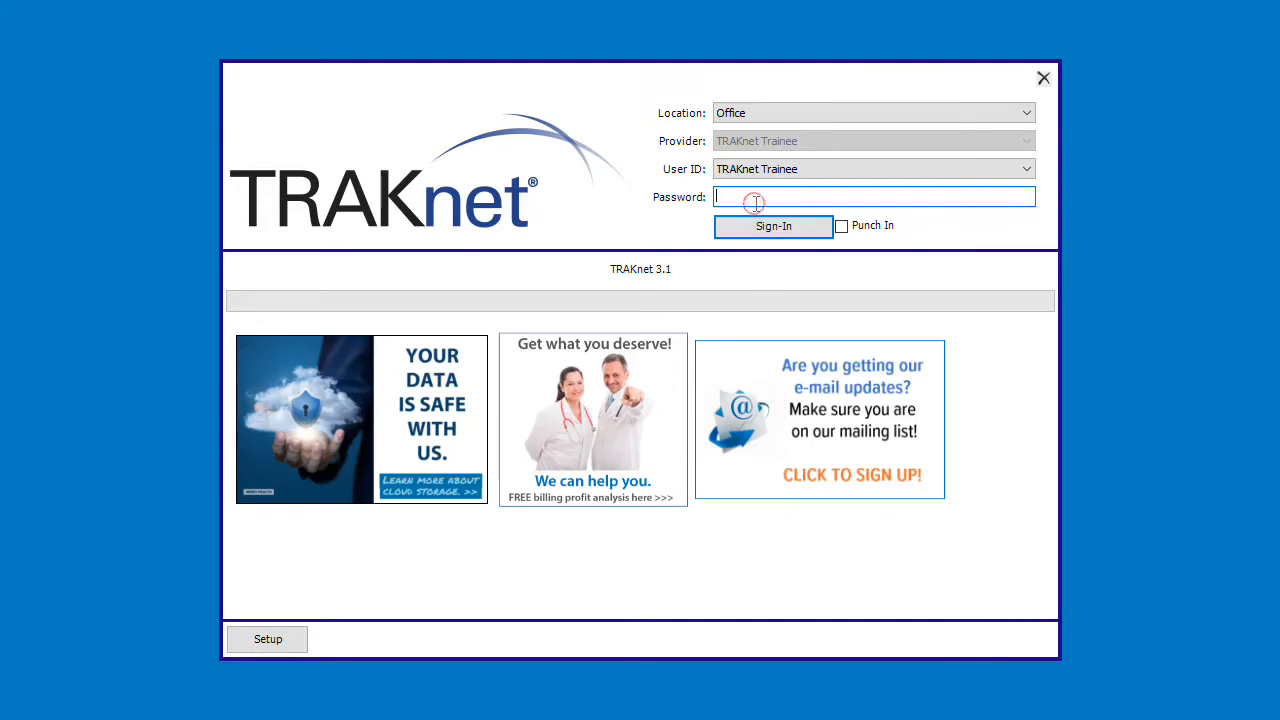
{"action": "type", "text": "****"}
{"action": "type", "text": "******"}
{"action": "key", "text": "Return"}
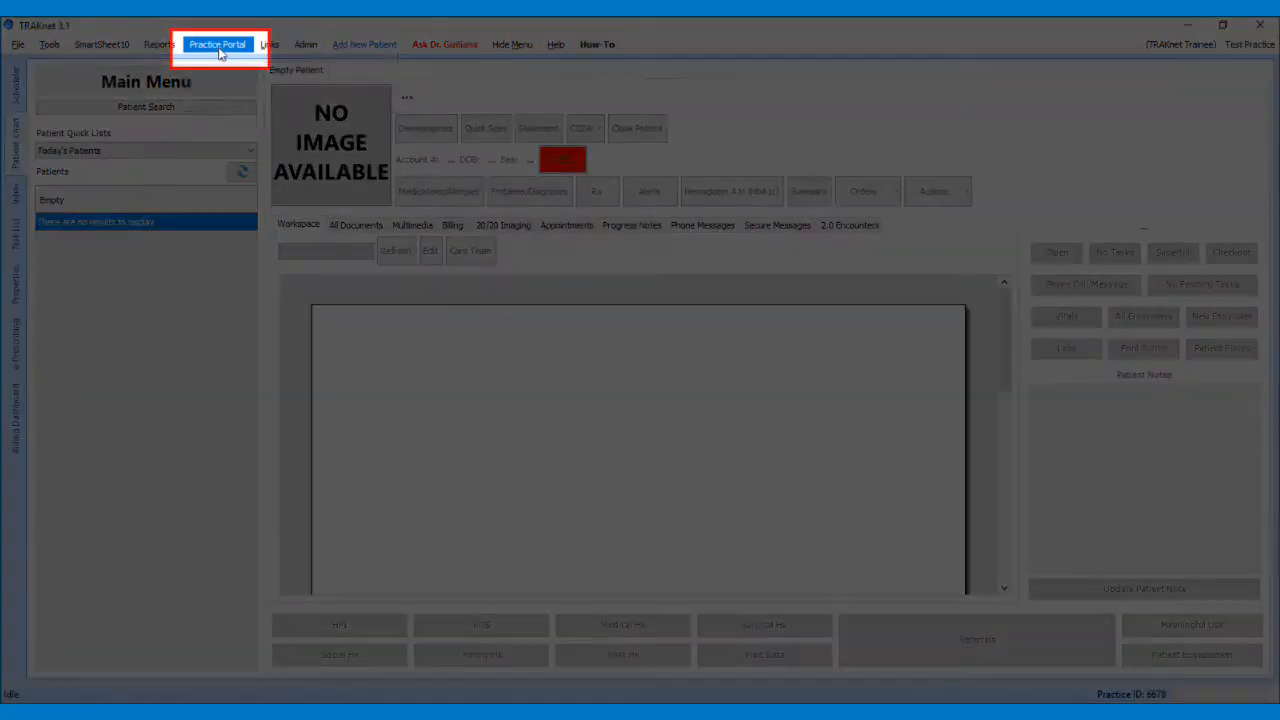
Reach Portal Setup from the Practice Portal menu and bring up DIRECT Setup.
{"action": "left_click", "coordinate": [220, 48]}
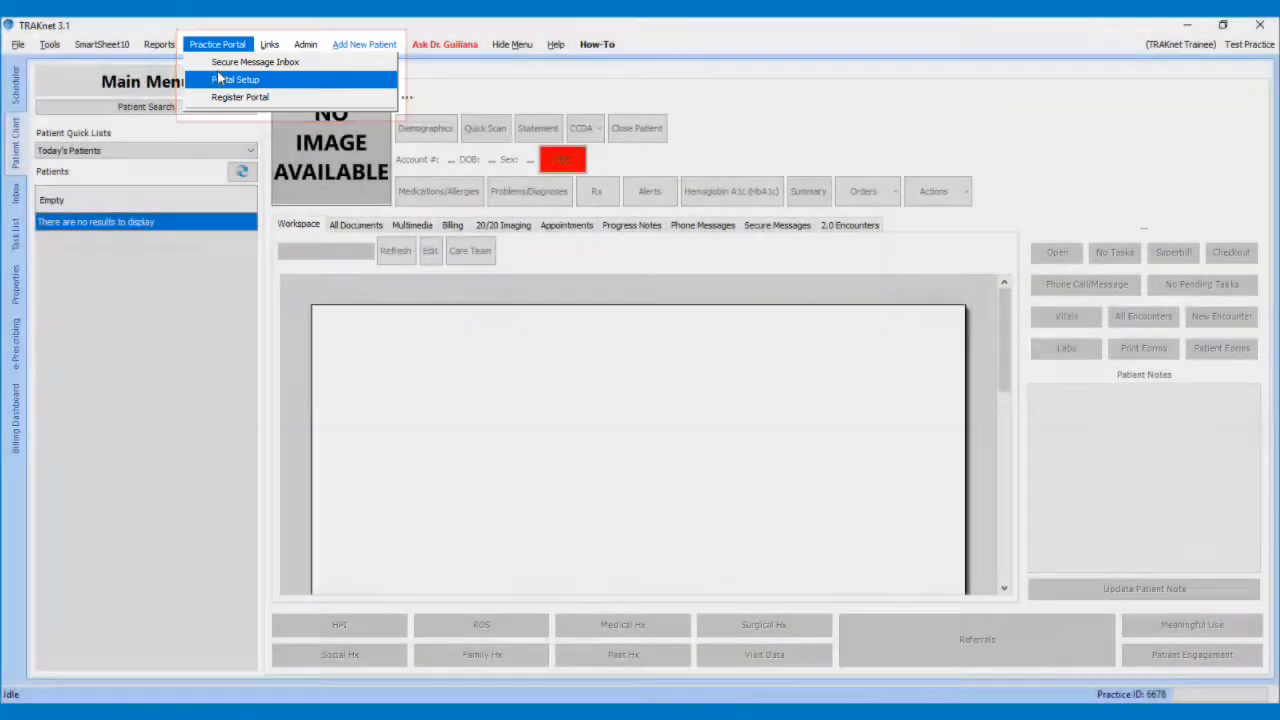
{"action": "left_click", "coordinate": [234, 79]}
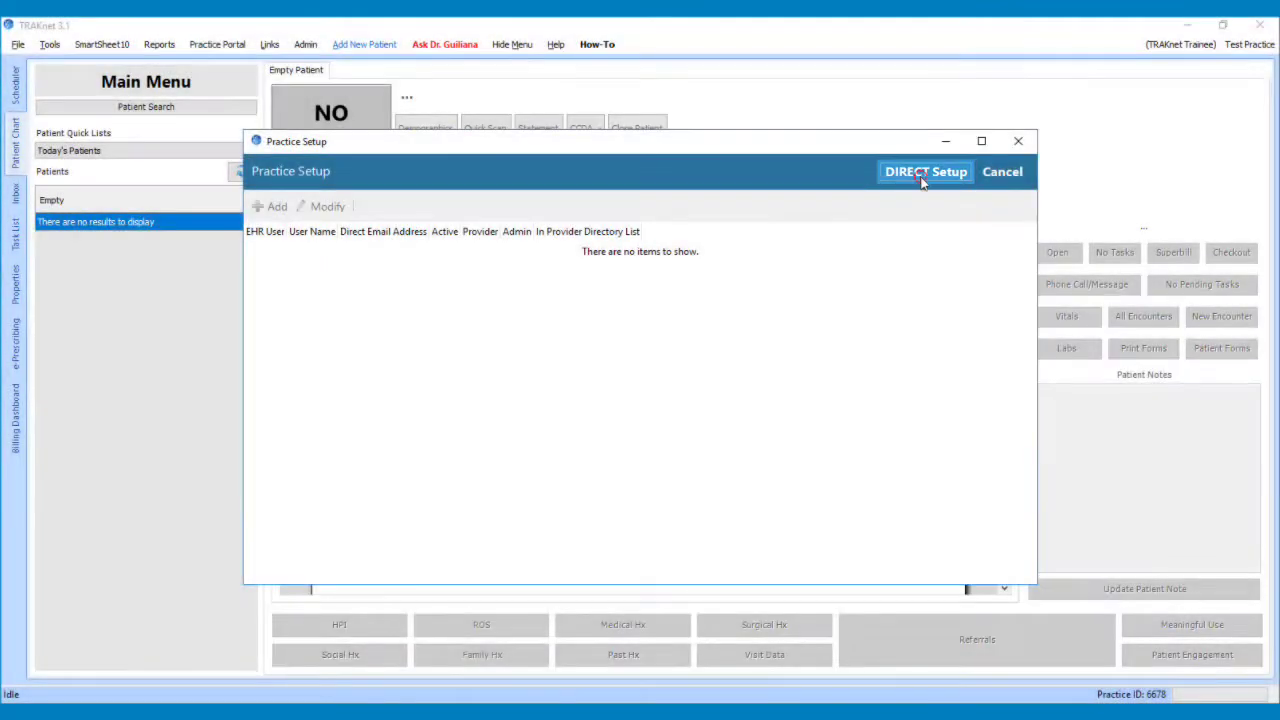
{"action": "left_click", "coordinate": [924, 172]}
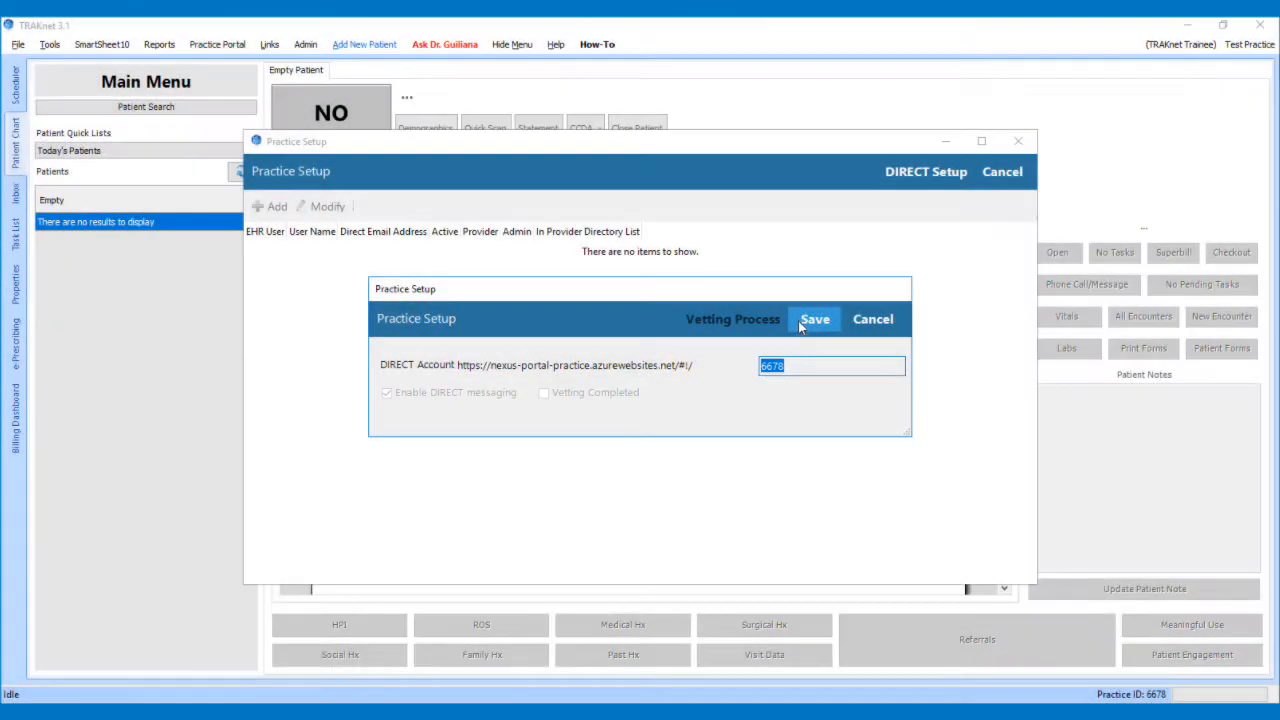
Save the DIRECT account settings, confirming portal creation and DIRECT messaging for 6678.
{"action": "left_click", "coordinate": [812, 319]}
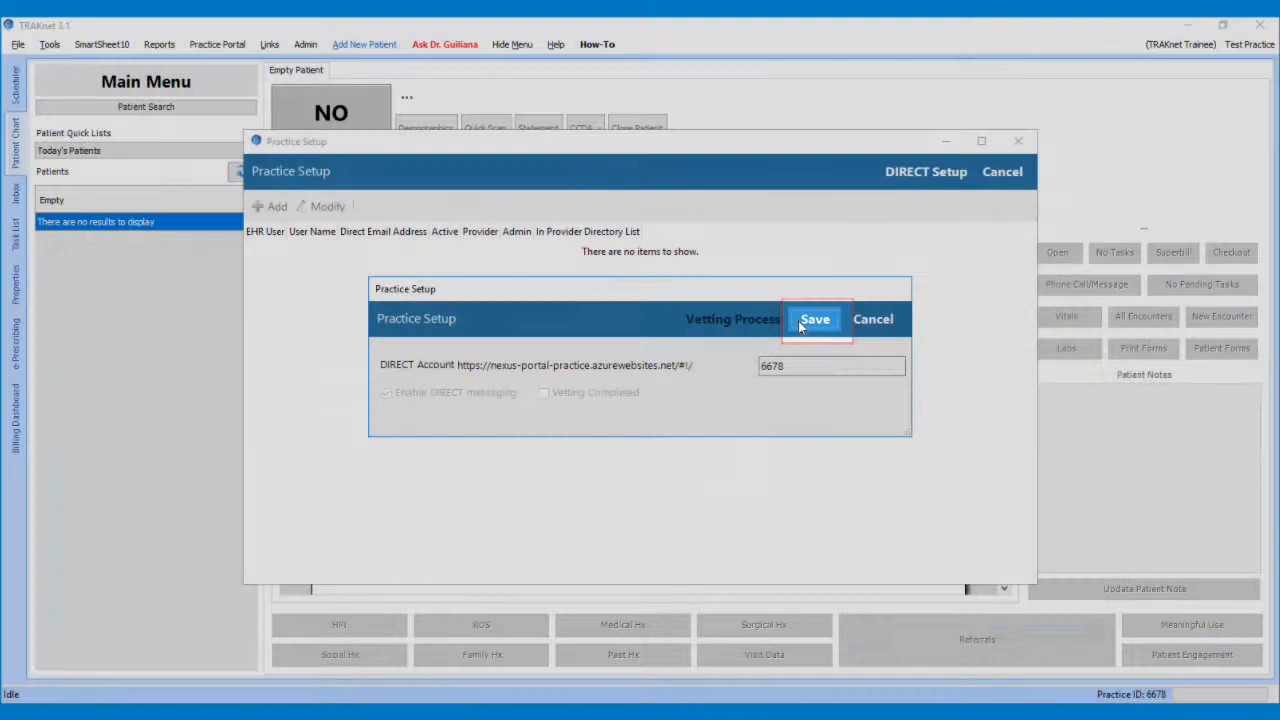
{"action": "left_click", "coordinate": [812, 320]}
{"action": "left_click", "coordinate": [636, 420]}
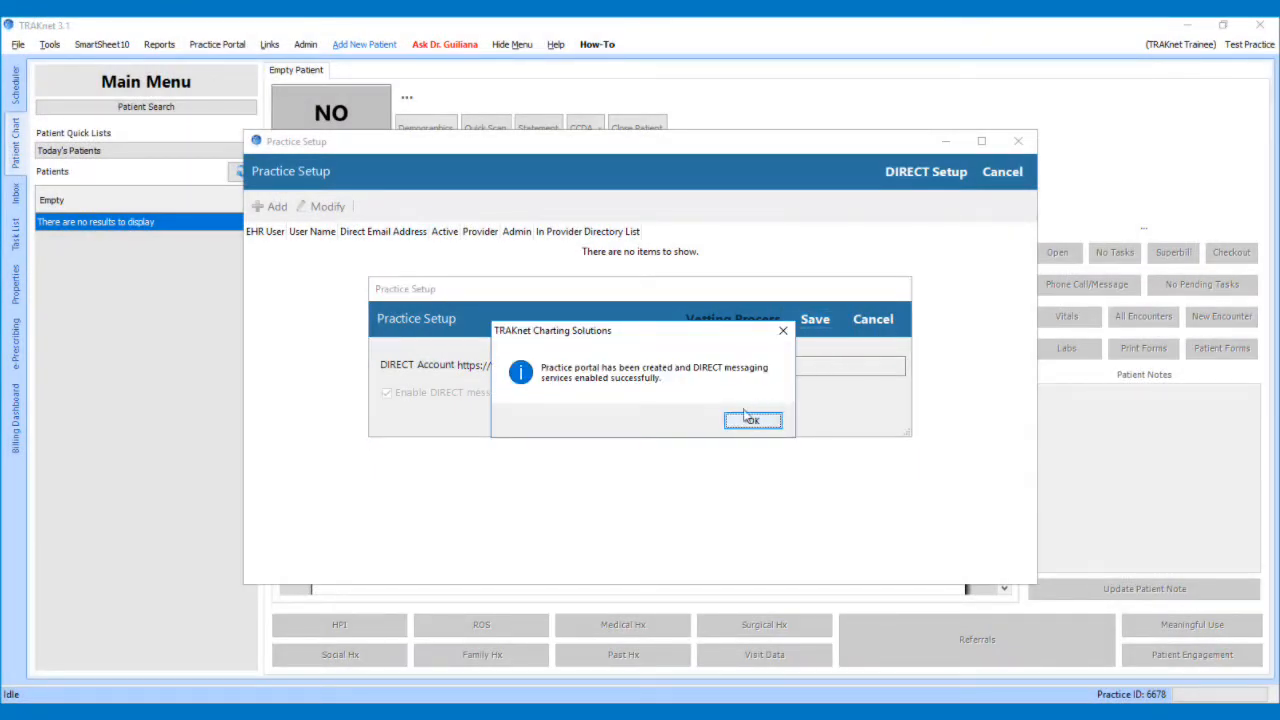
{"action": "left_click", "coordinate": [753, 420]}
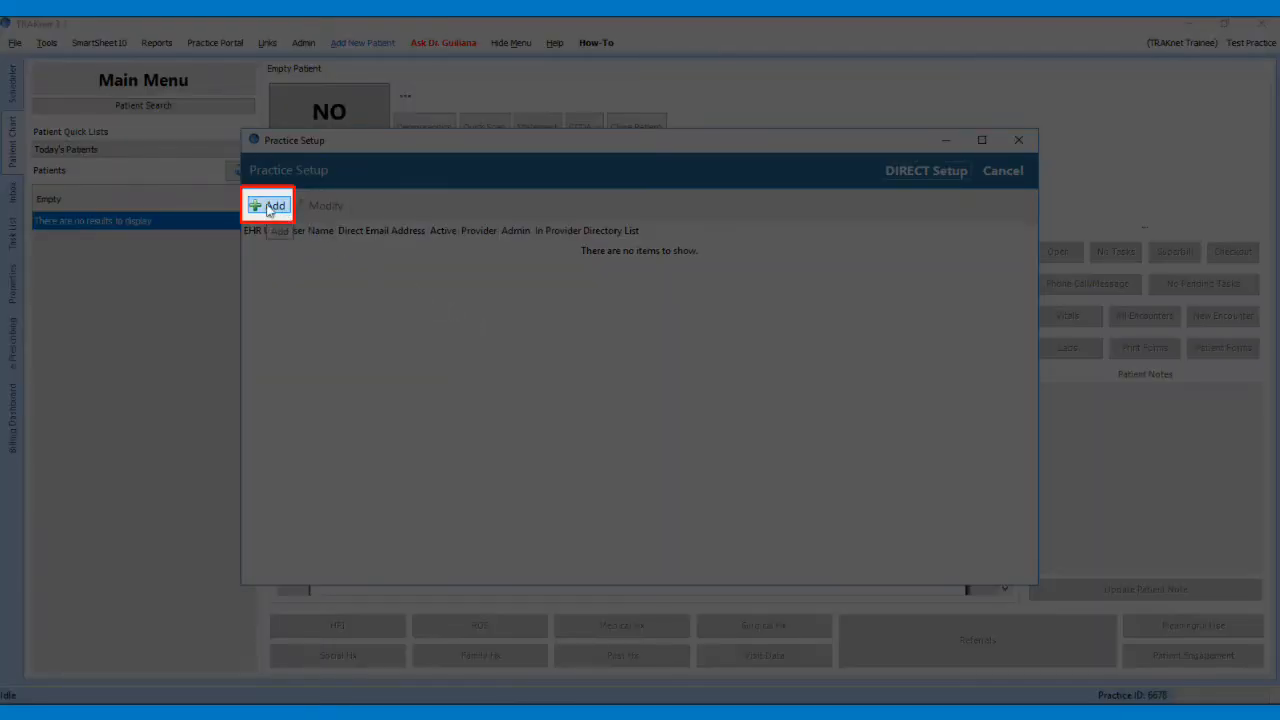
Add DIRECT user trainingProvider for Tc1, marked Active and Admin, and save it.
{"action": "left_click", "coordinate": [268, 206]}
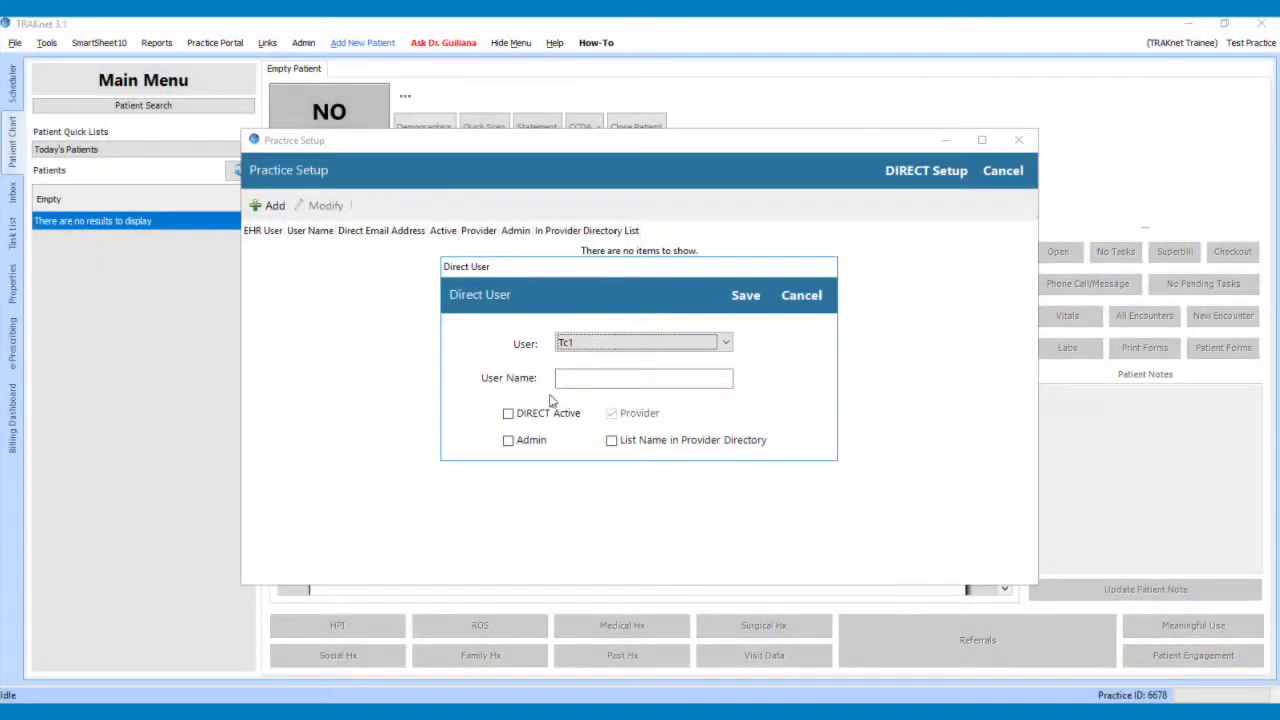
{"action": "left_click", "coordinate": [575, 380]}
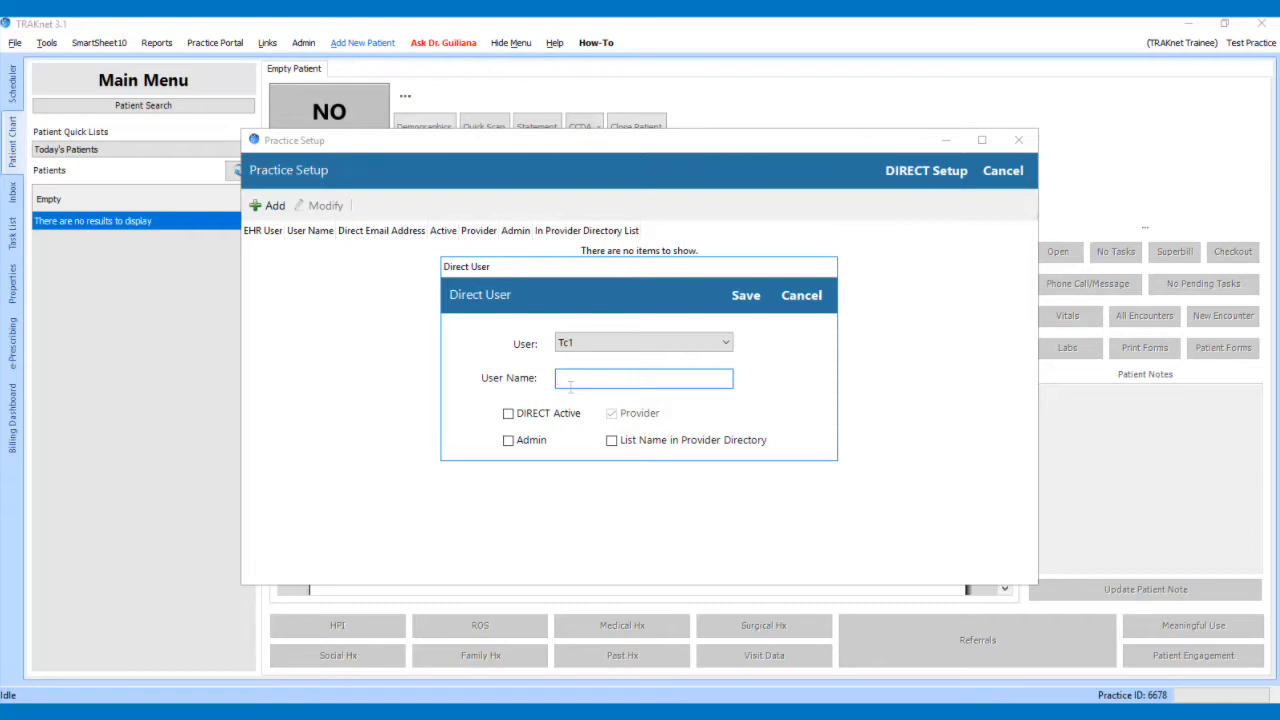
{"action": "type", "text": "trainingProvider"}
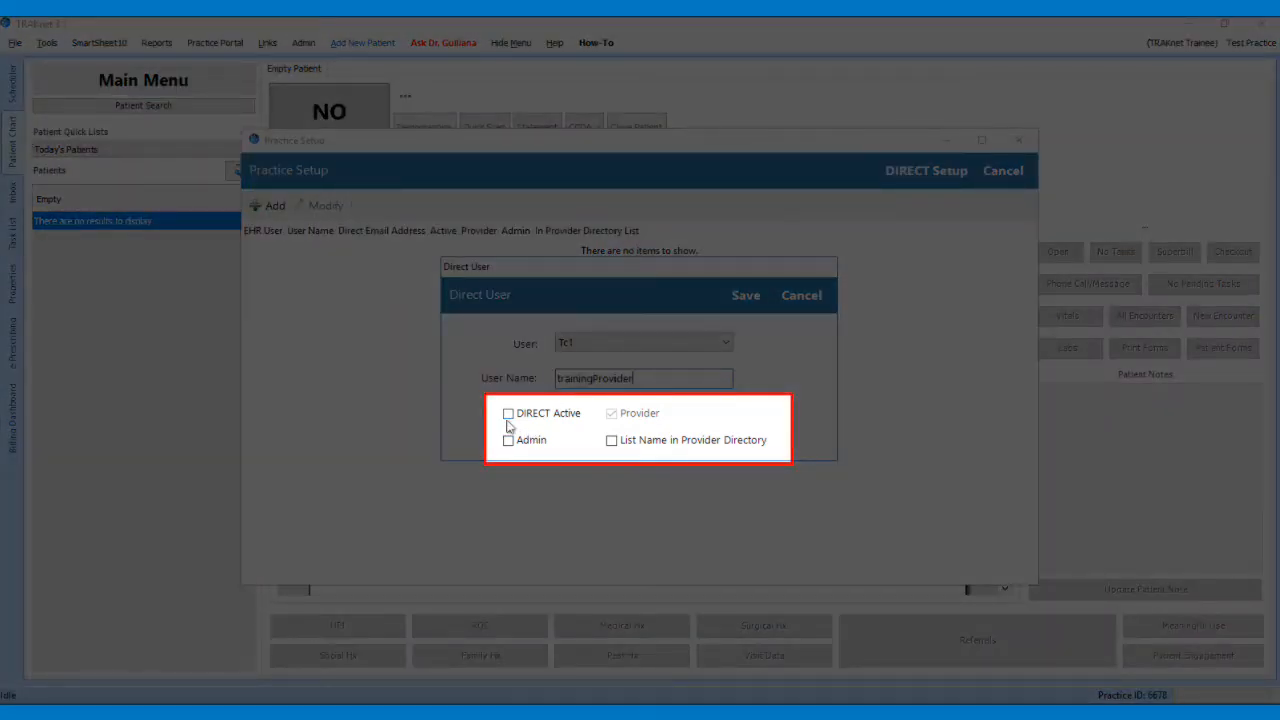
{"action": "left_click", "coordinate": [508, 414]}
{"action": "left_click", "coordinate": [508, 440]}
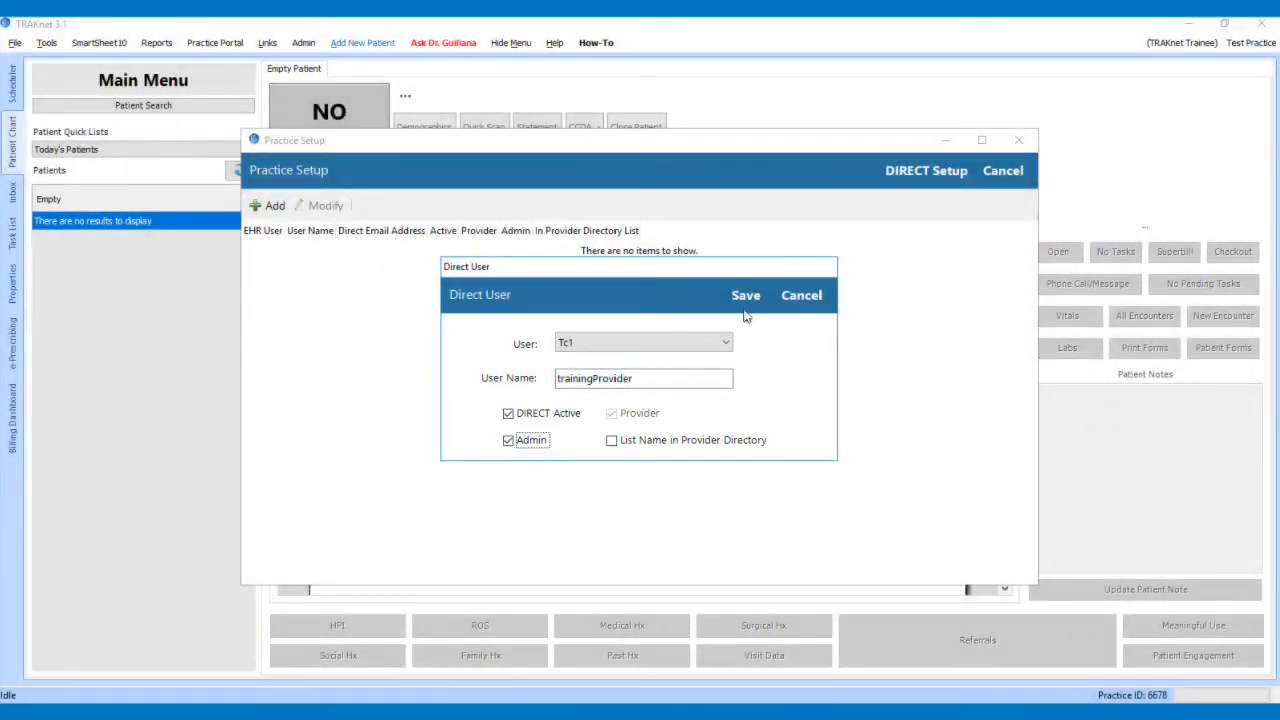
{"action": "left_click", "coordinate": [761, 304]}
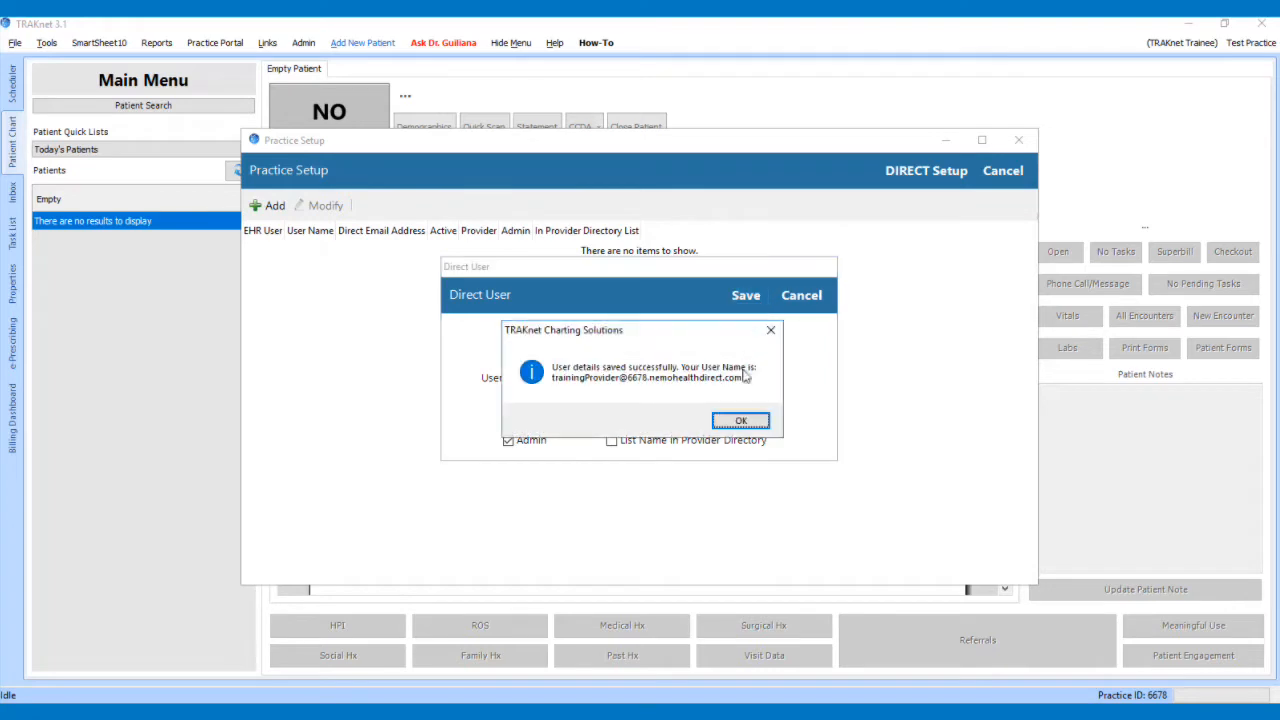
{"action": "left_click", "coordinate": [740, 420]}
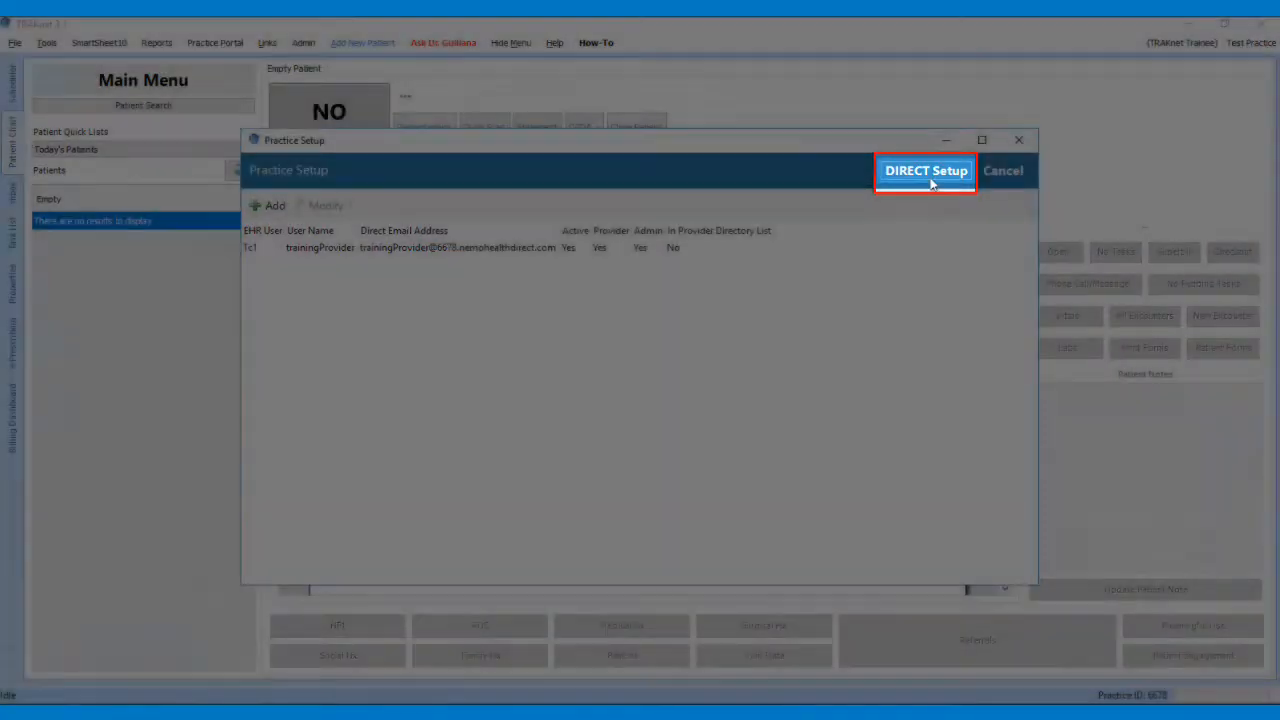
Start the DIRECT vetting process from DIRECT Setup, confirm it, then close Practice Setup.
{"action": "left_click", "coordinate": [926, 170]}
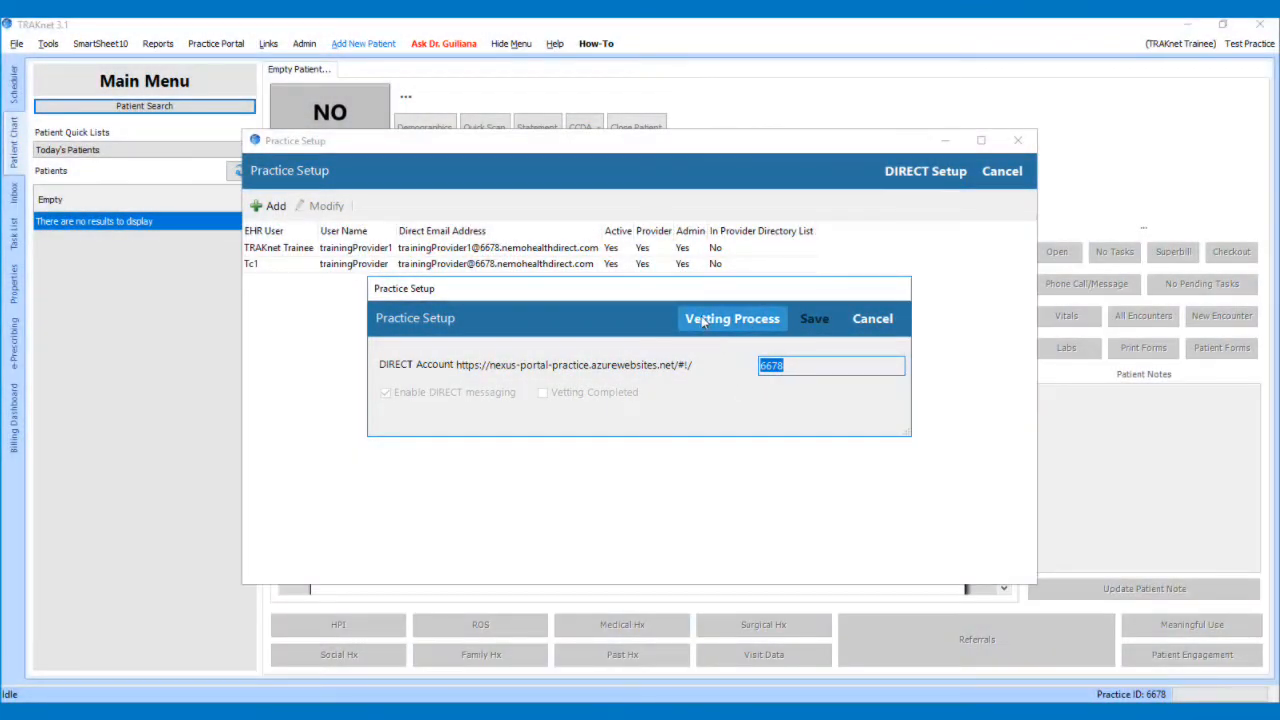
{"action": "left_click", "coordinate": [703, 322]}
{"action": "left_click", "coordinate": [698, 420]}
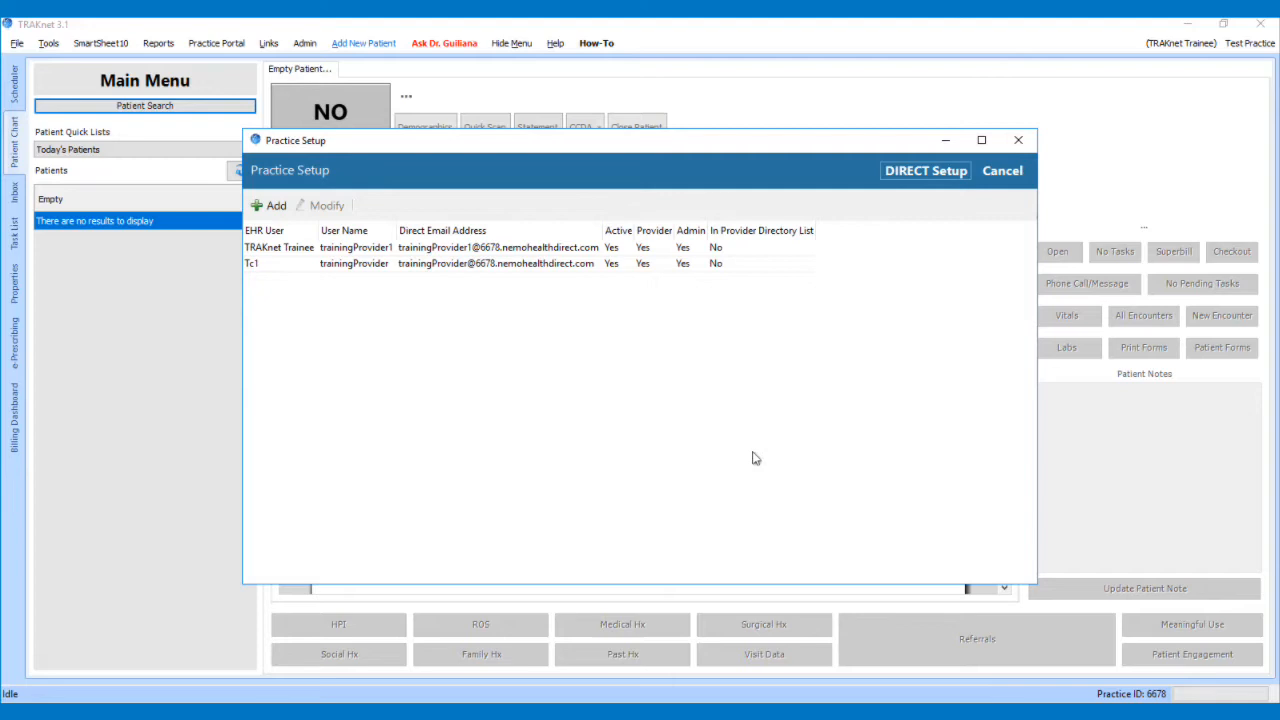
{"action": "left_click", "coordinate": [1001, 174]}
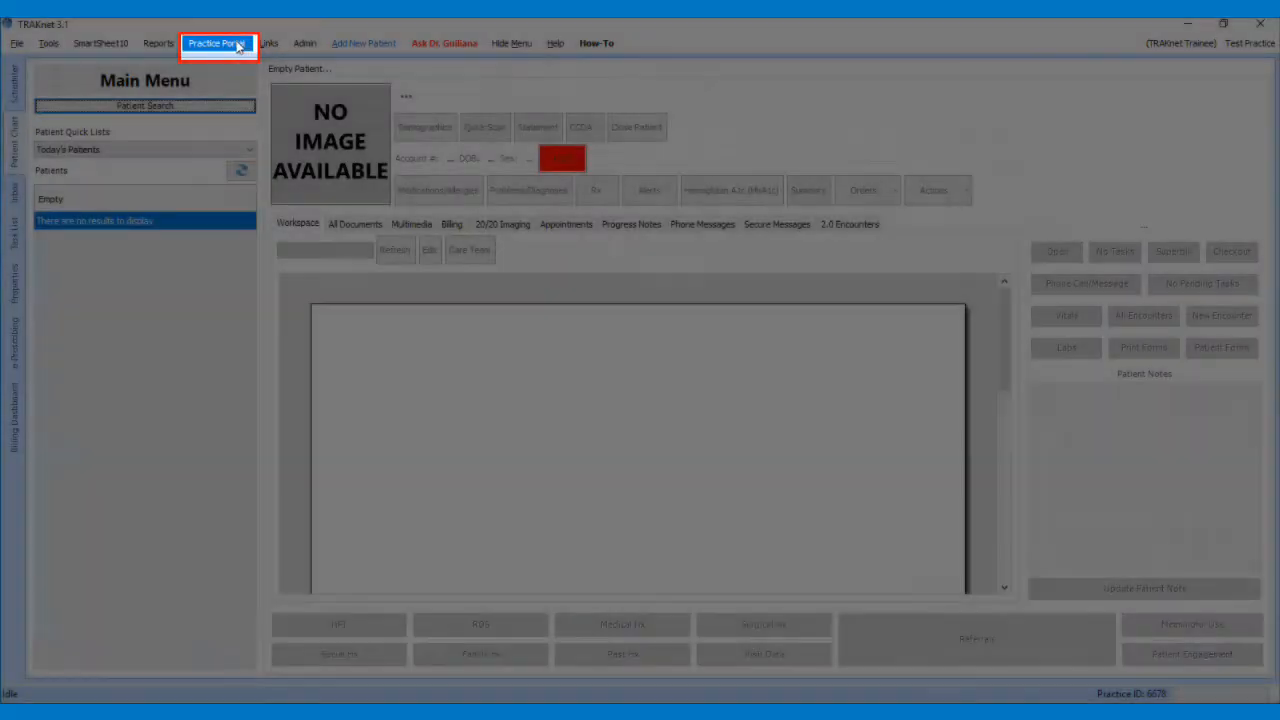
Choose Secure Message Inbox from the Practice Portal menu to reach the NEMOHealth inbox.
{"action": "left_click", "coordinate": [216, 43]}
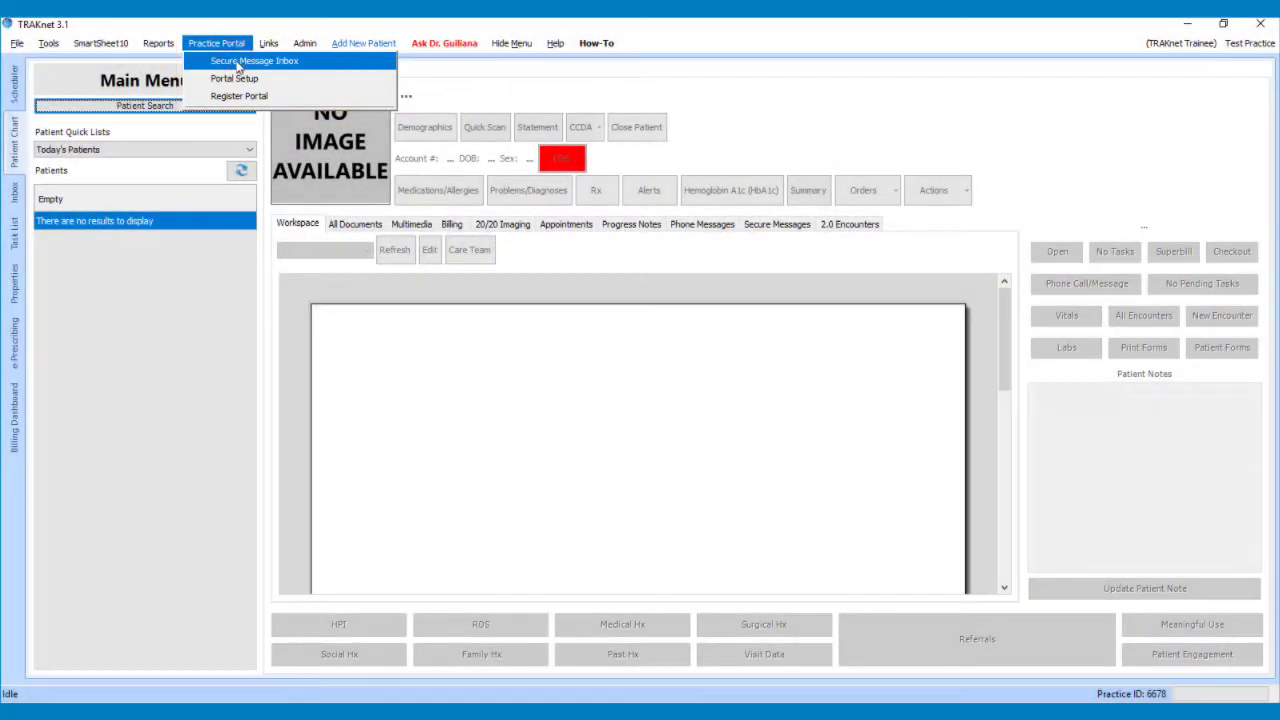
{"action": "left_click", "coordinate": [238, 65]}
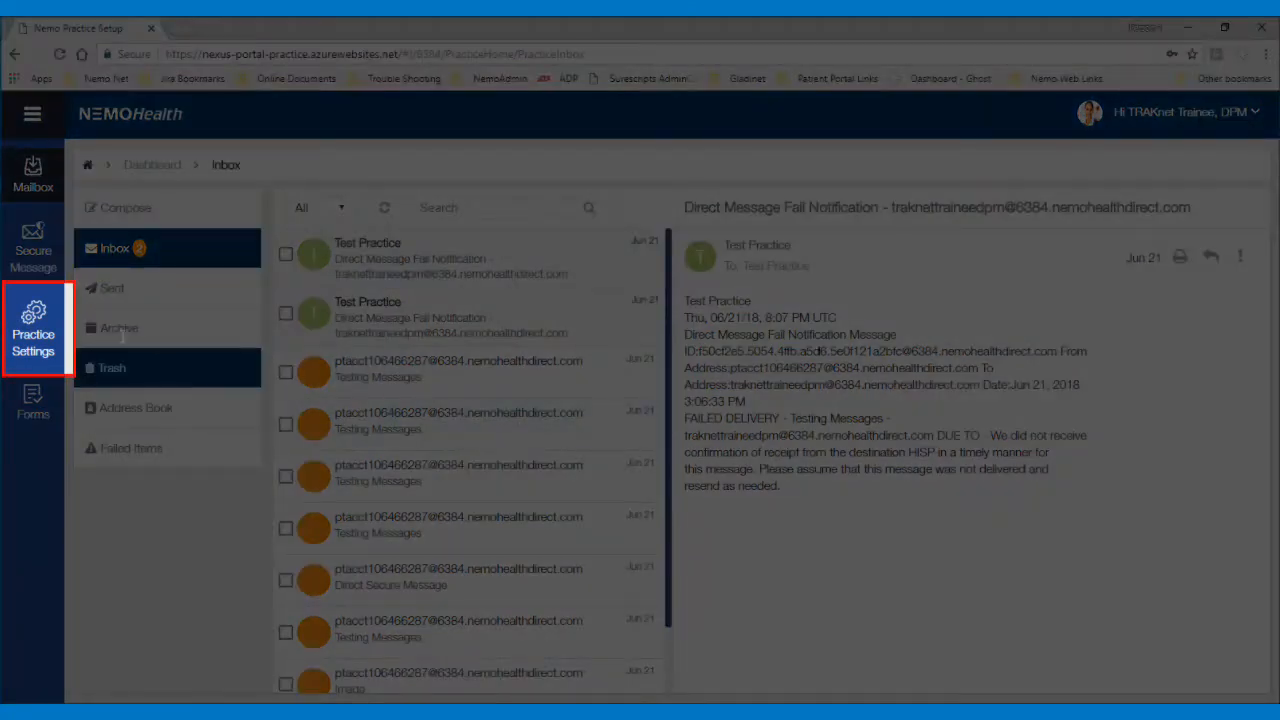
Edit and save the Practice Settings for practice 6384 at 123 Testing Lane, Detroit.
{"action": "left_click", "coordinate": [33, 328]}
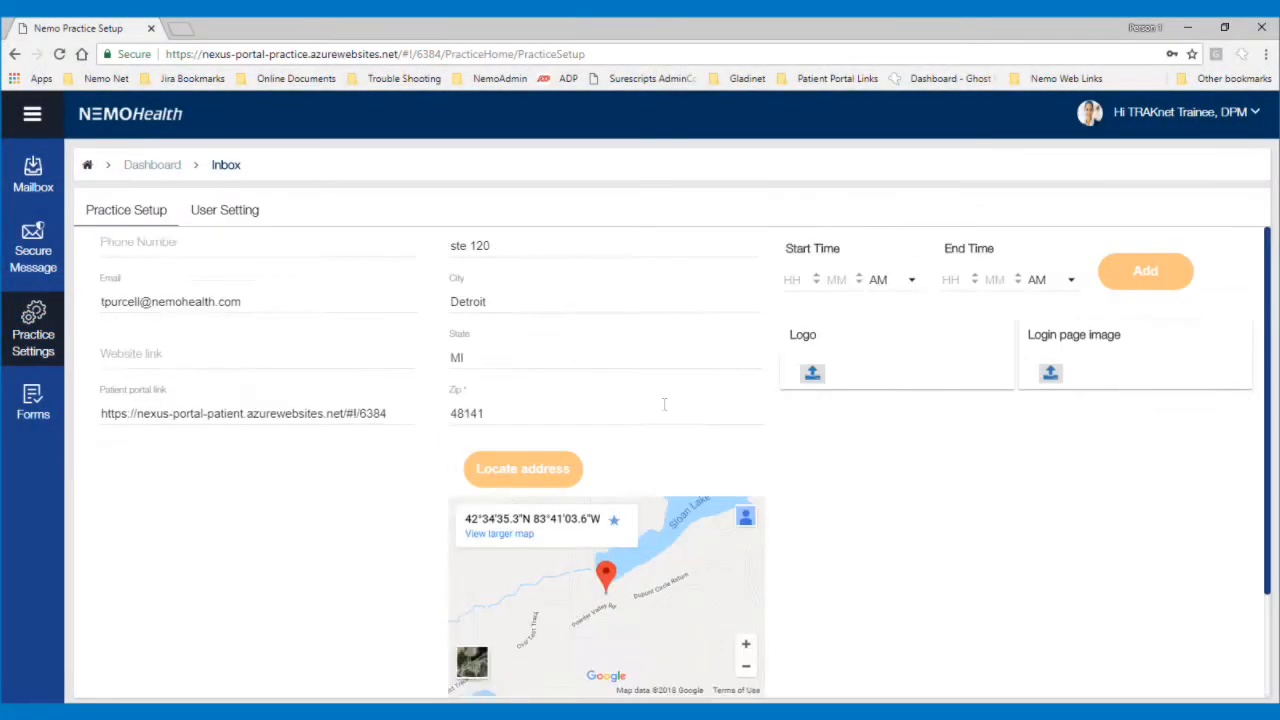
{"action": "scroll", "coordinate": [658, 389], "scroll_direction": "down", "scroll_amount": 3}
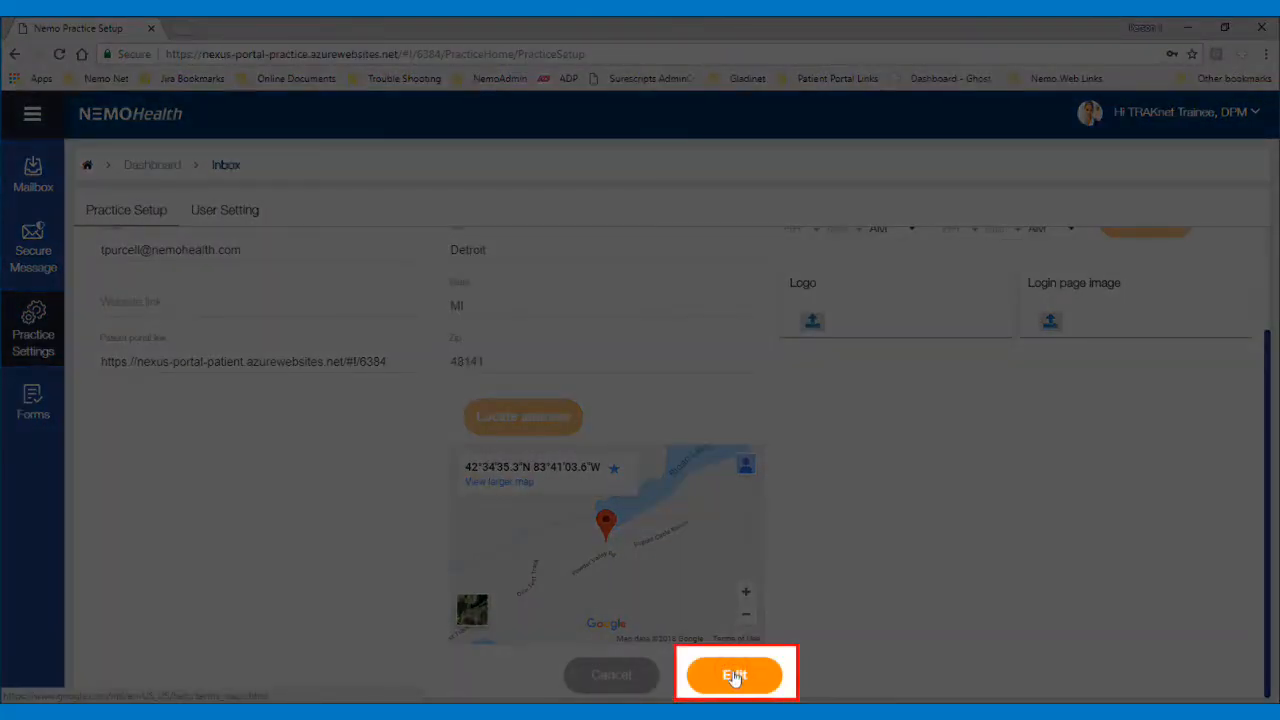
{"action": "left_click", "coordinate": [734, 675]}
{"action": "scroll", "coordinate": [808, 621], "scroll_direction": "up", "scroll_amount": 3}
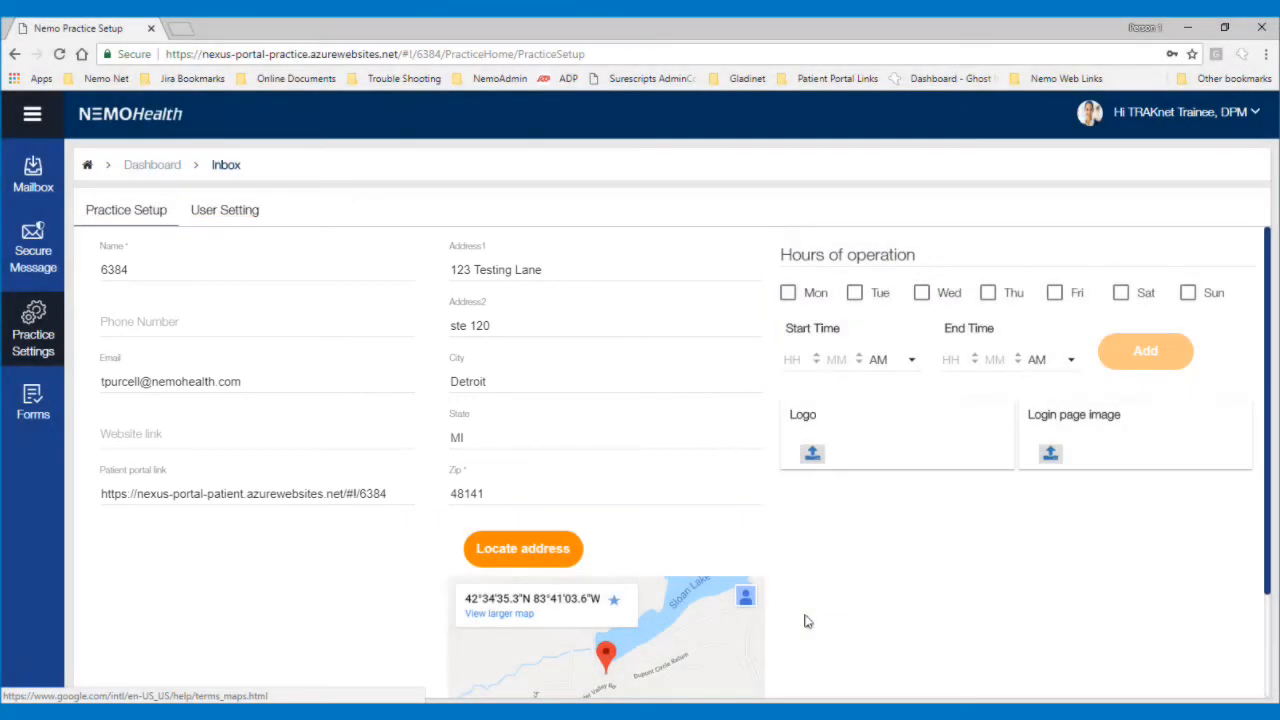
{"action": "scroll", "coordinate": [808, 621], "scroll_direction": "down", "scroll_amount": 2}
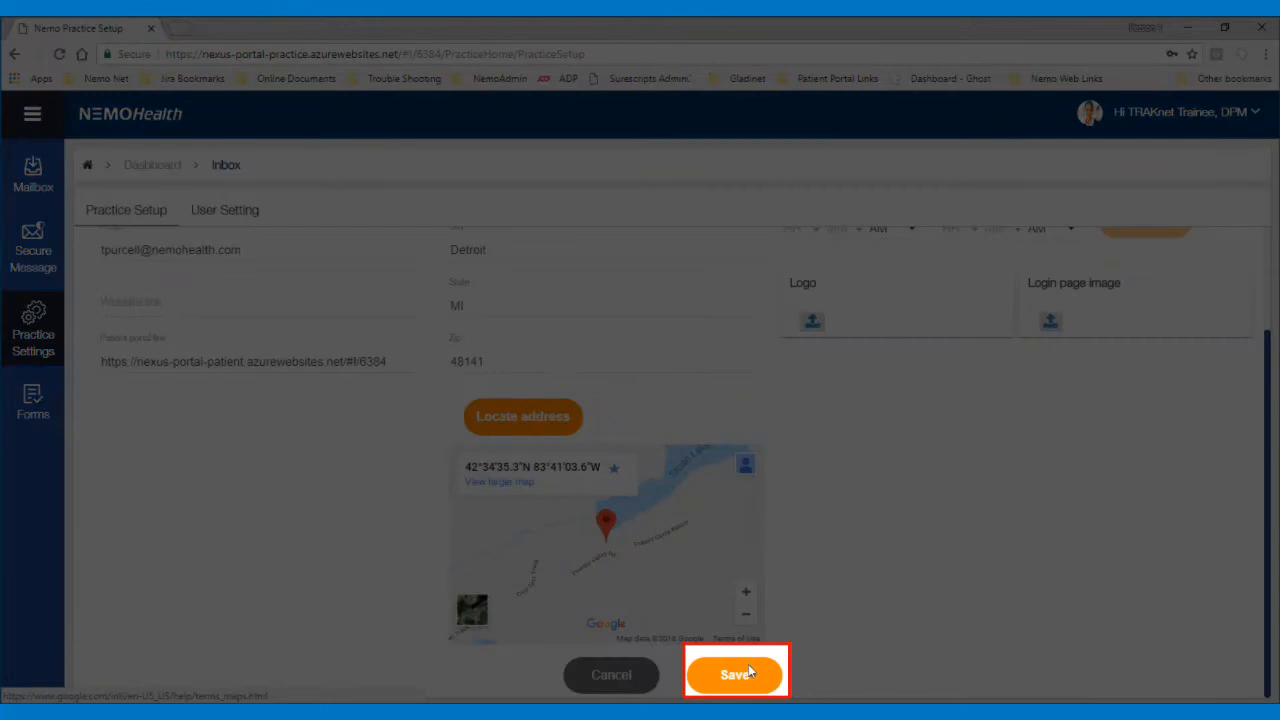
{"action": "left_click", "coordinate": [750, 674]}
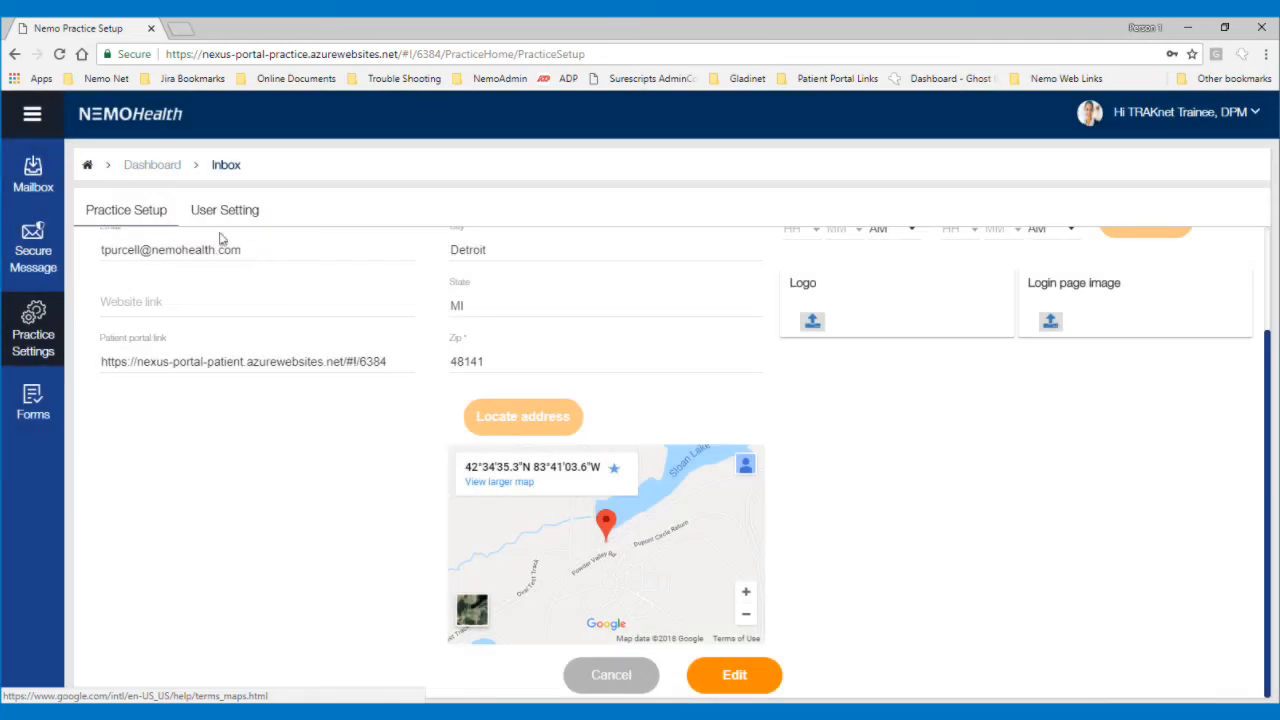
View the Mailbox and Secure Message inbox, then bring up the Forms page.
{"action": "left_click", "coordinate": [33, 175]}
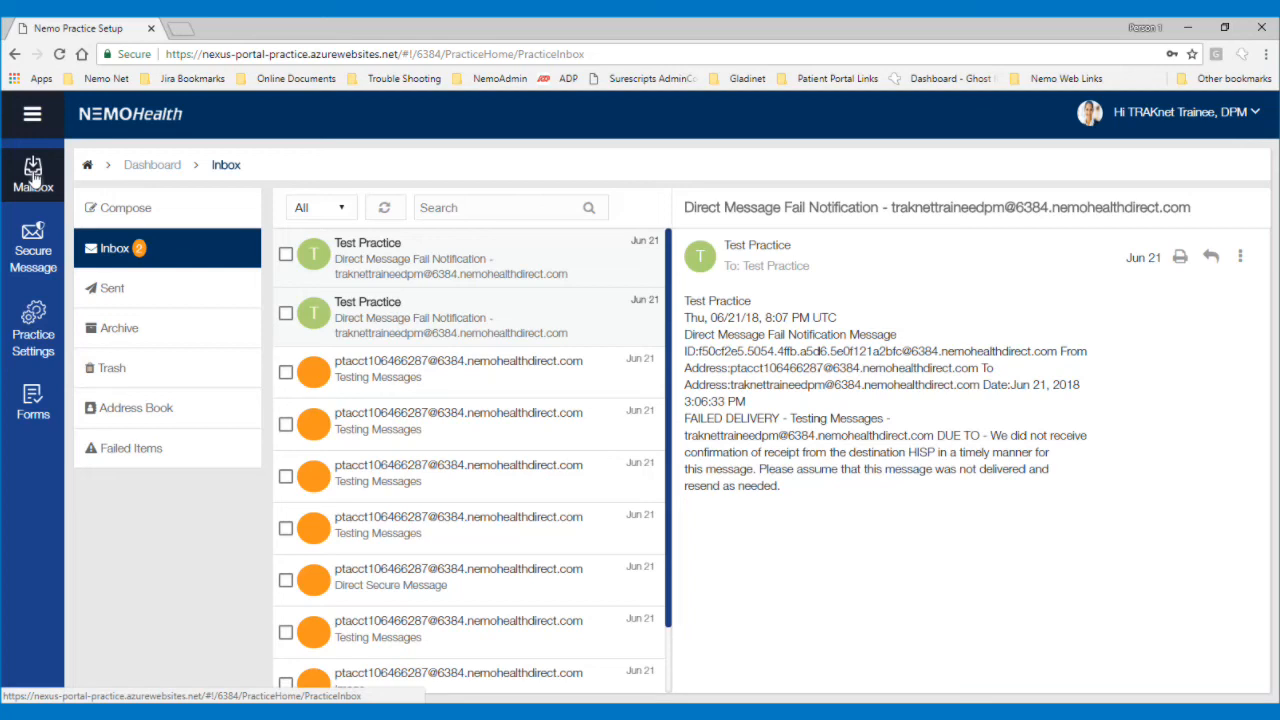
{"action": "left_click", "coordinate": [33, 248]}
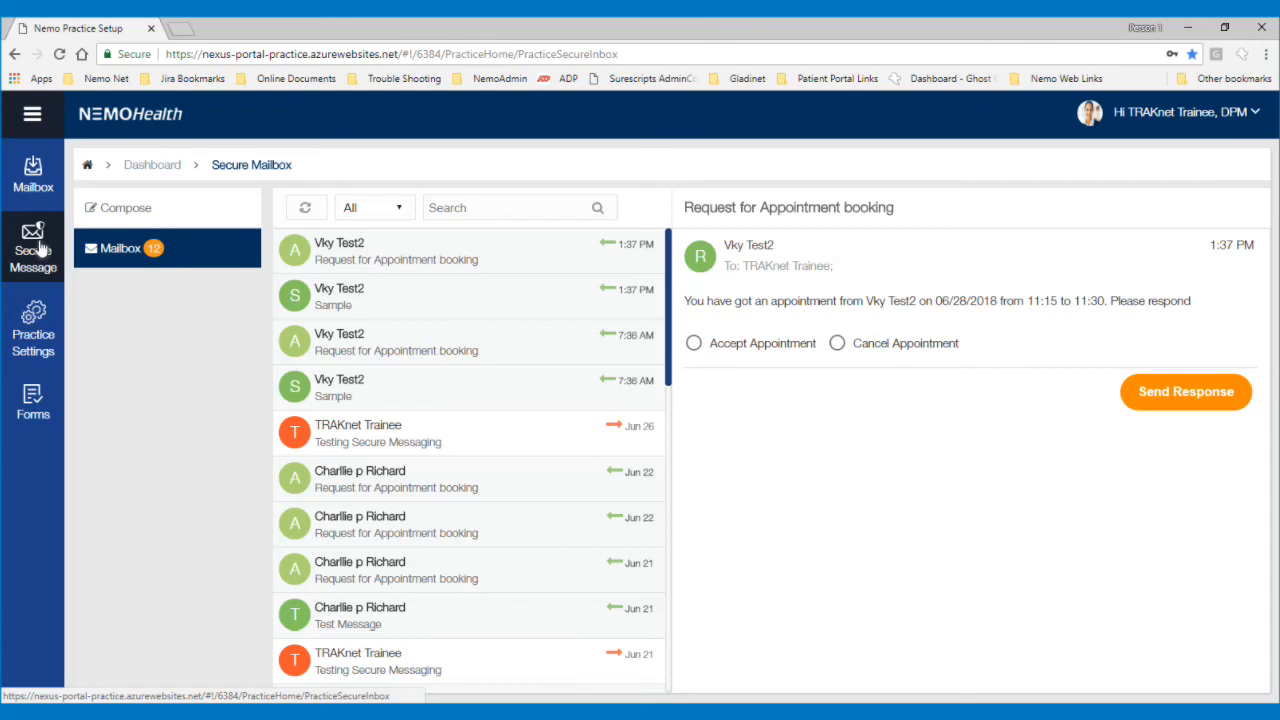
{"action": "left_click", "coordinate": [33, 403]}
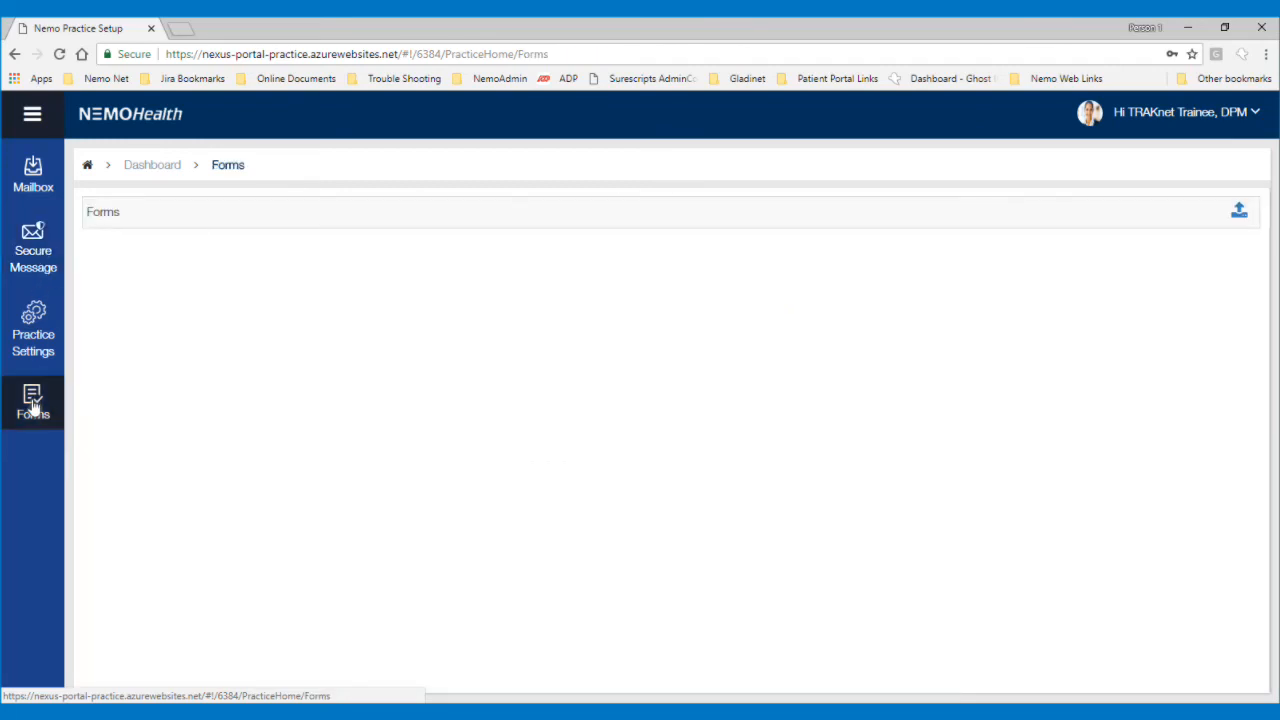